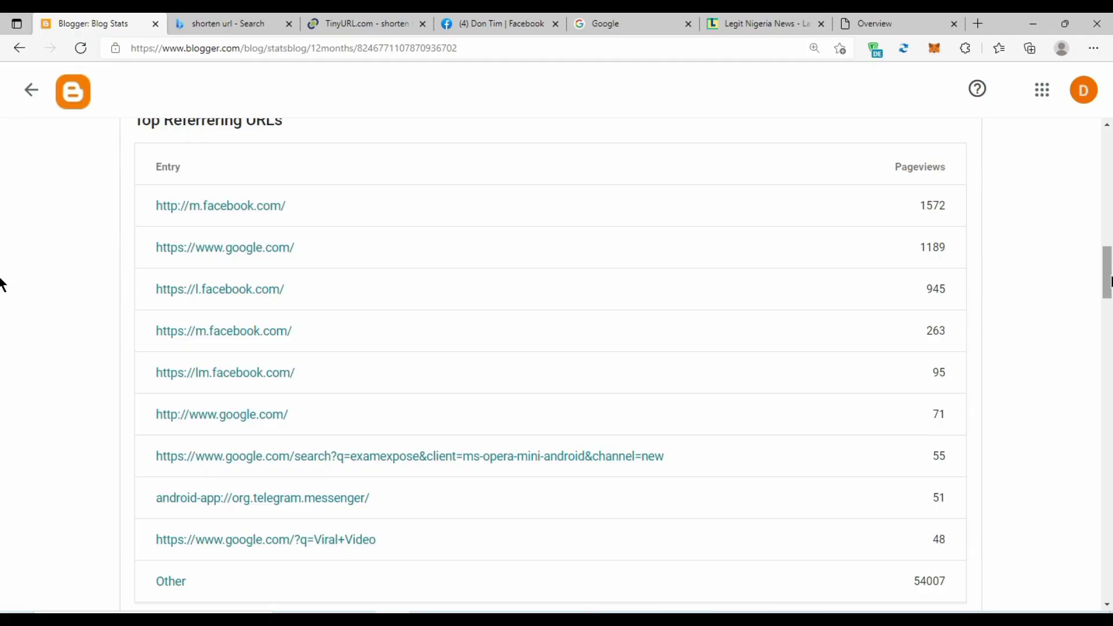
pyautogui.scroll(2, 1, 283)
pyautogui.scroll(-1, 2, 278)
pyautogui.scroll(-1, 1, 278)
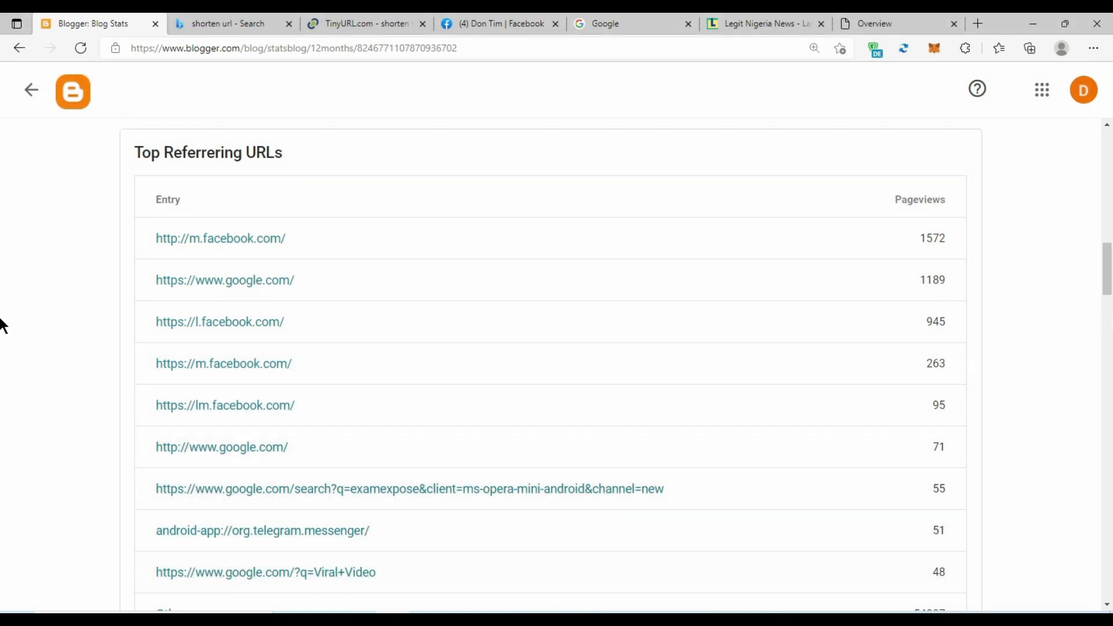
pyautogui.moveTo(1108, 274); pyautogui.dragTo(1109, 346)
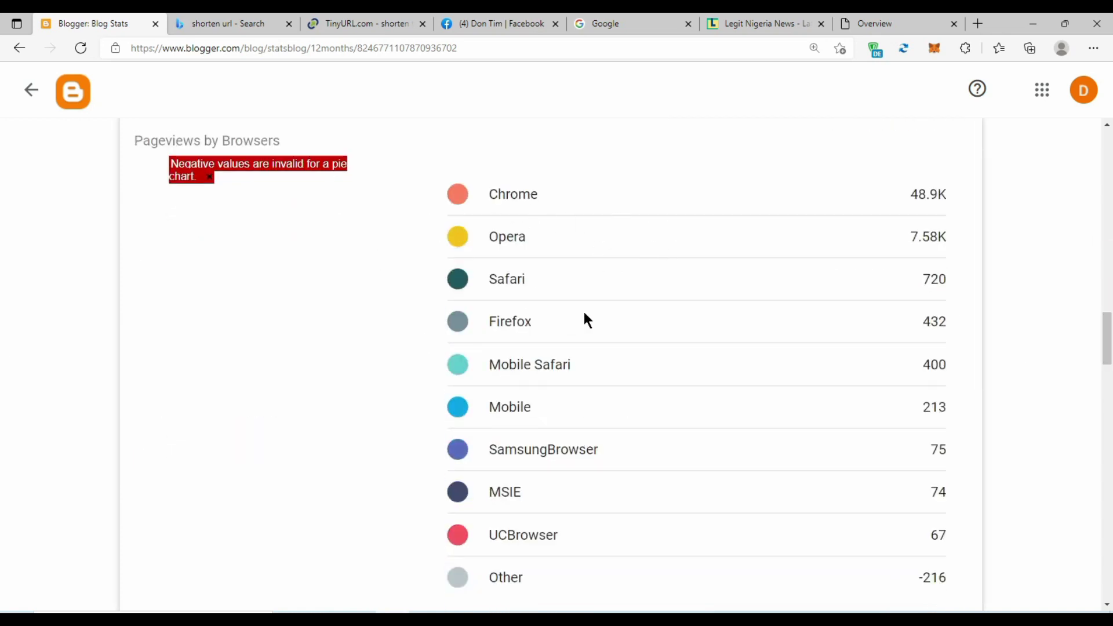
pyautogui.scroll(15, 1, 359)
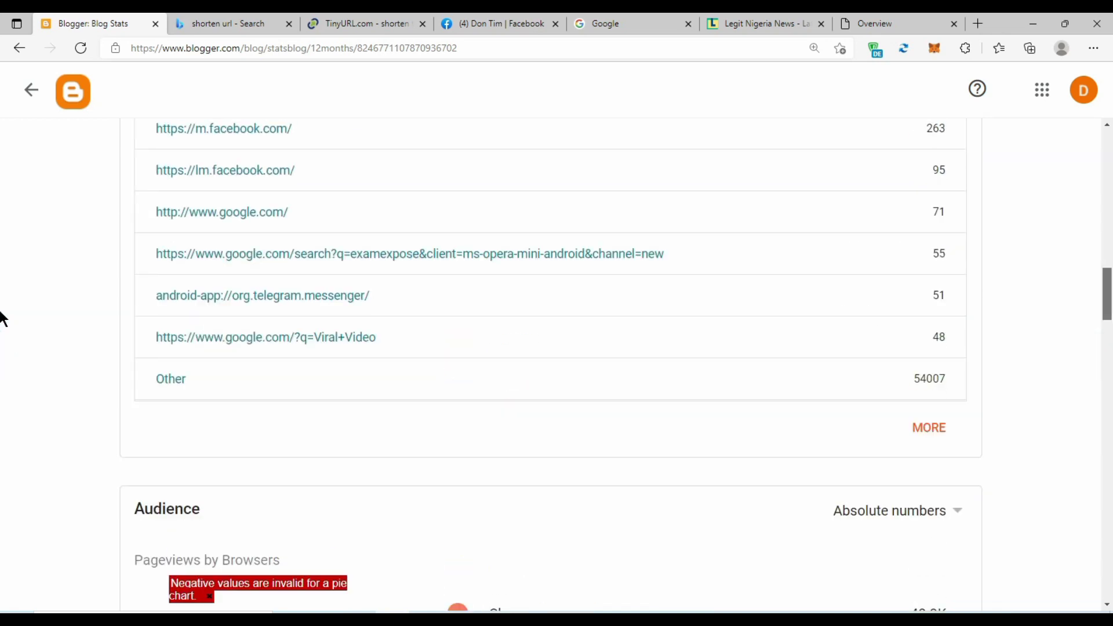
pyautogui.scroll(-3, 2, 276)
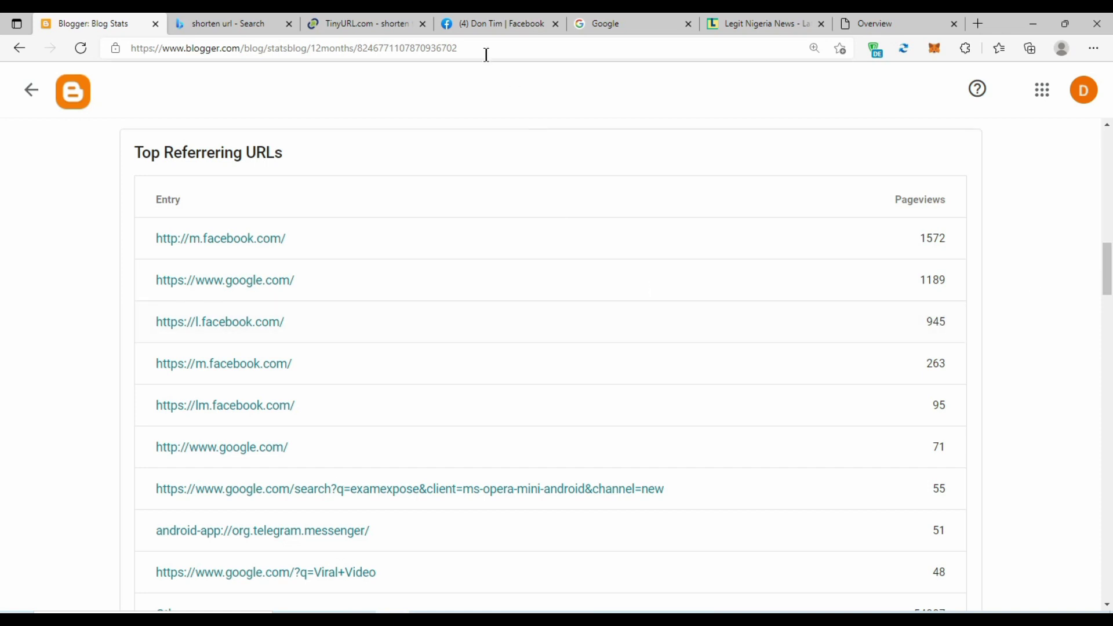
# - Copy the link of the Osun 2022 headline on the Legit.ng news site
pyautogui.click(780, 18)
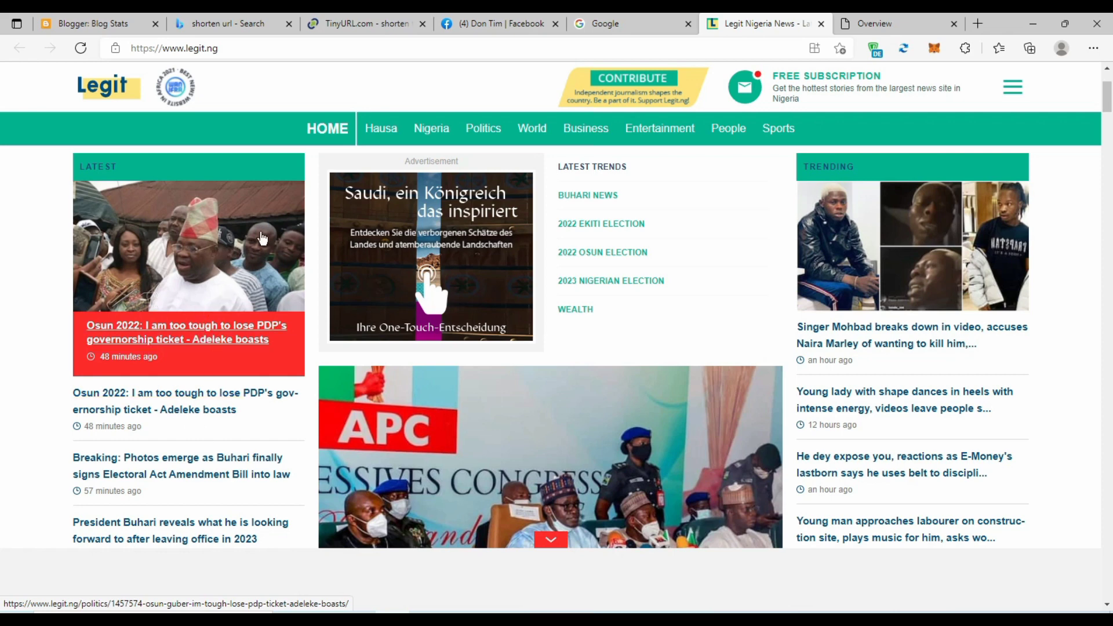
pyautogui.rightClick(210, 339)
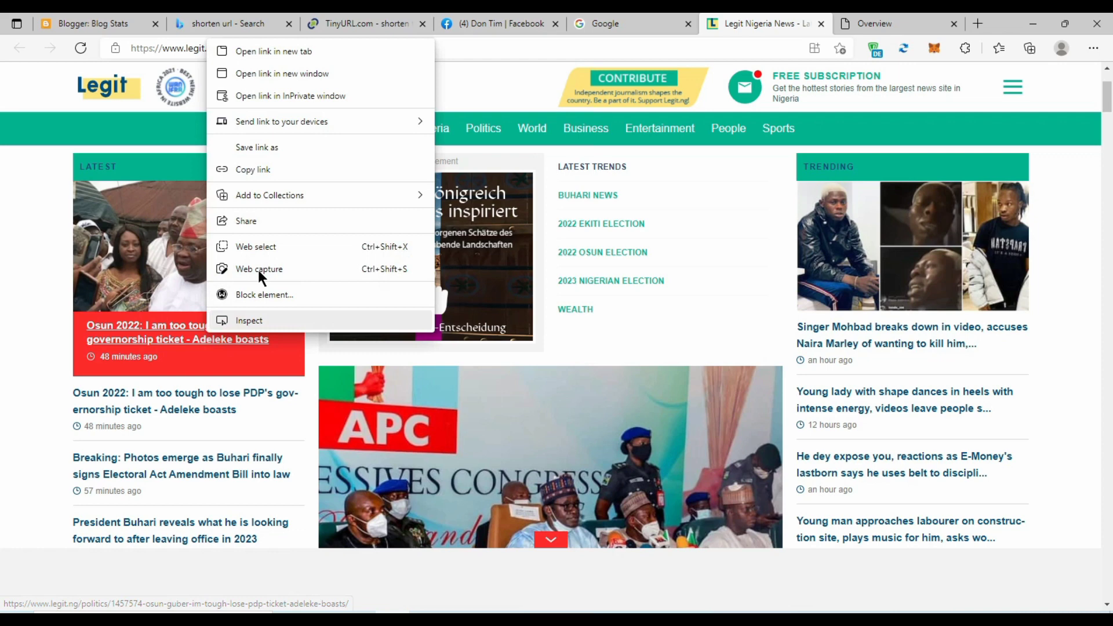
pyautogui.click(259, 169)
# - Check the Facebook page and the Blogger blog stats
pyautogui.click(474, 17)
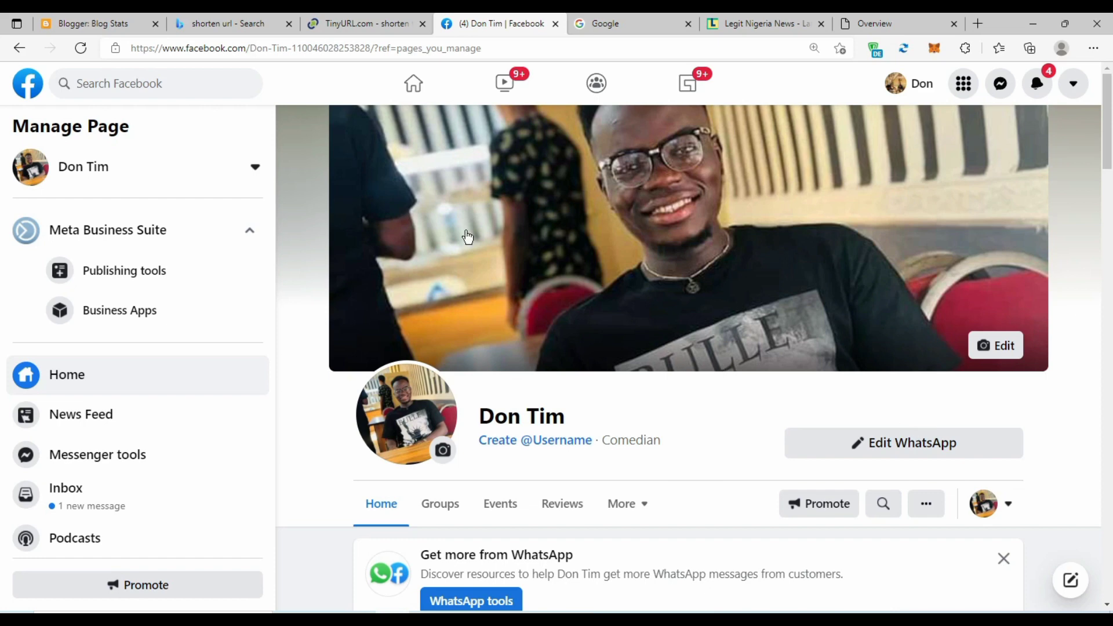
pyautogui.click(103, 20)
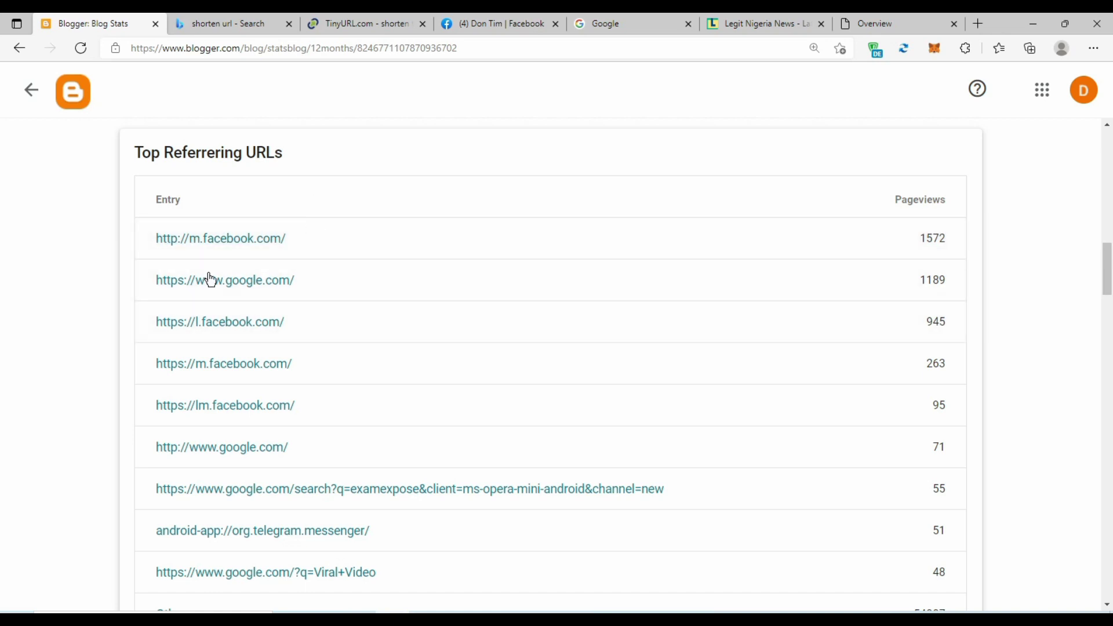
pyautogui.click(509, 13)
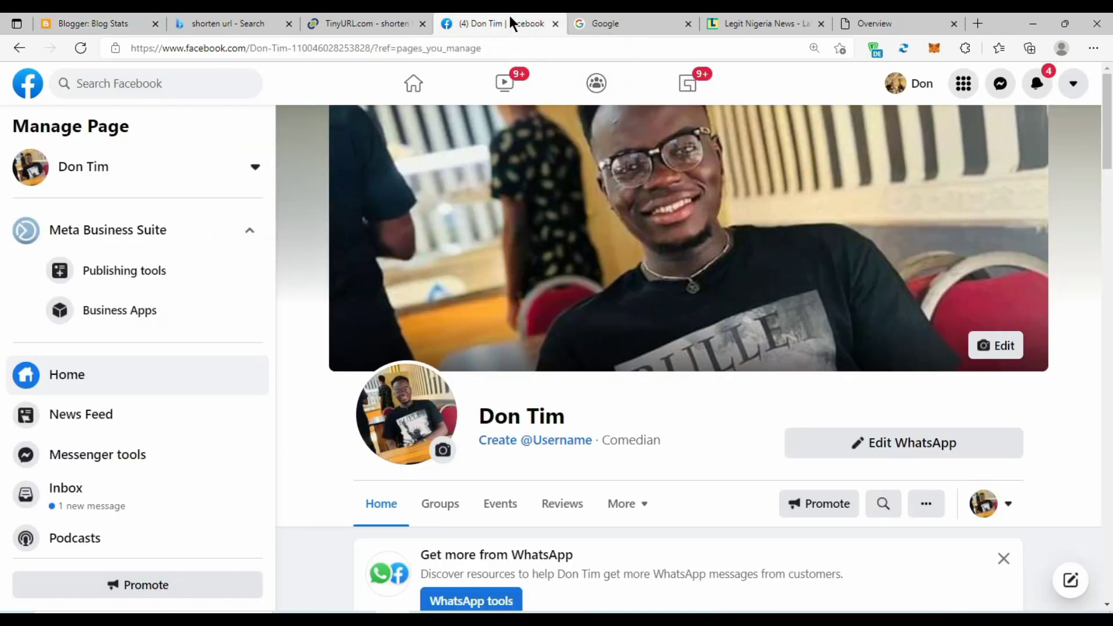
pyautogui.click(130, 16)
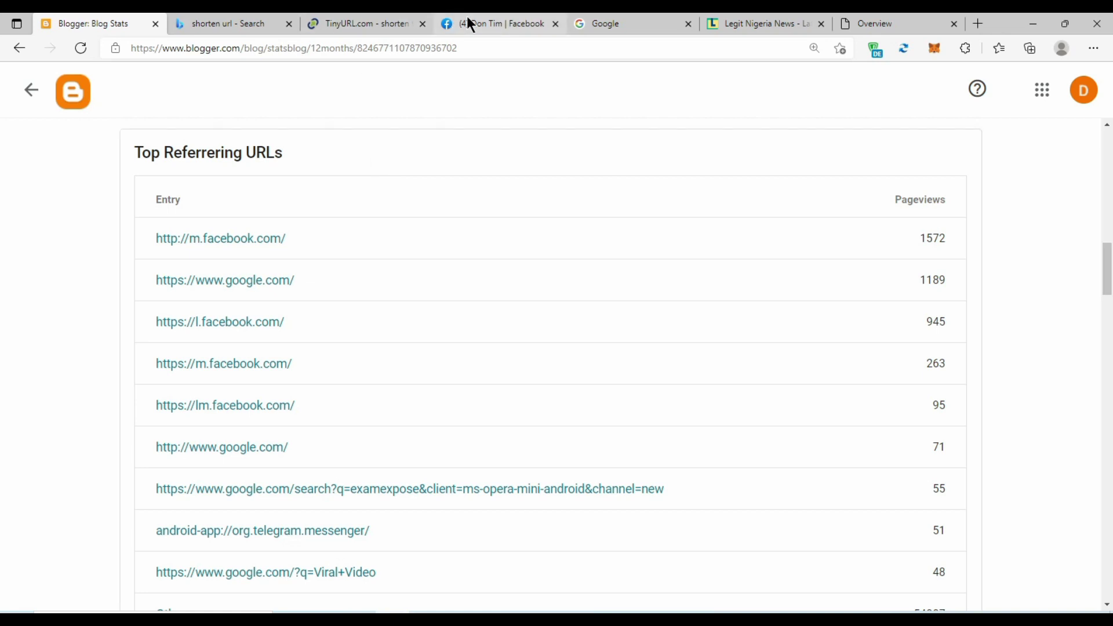
# - Decline Legit.ng's notification prompt, copy the latest Osun 2022 story's link, and return to Blogger
pyautogui.click(485, 18)
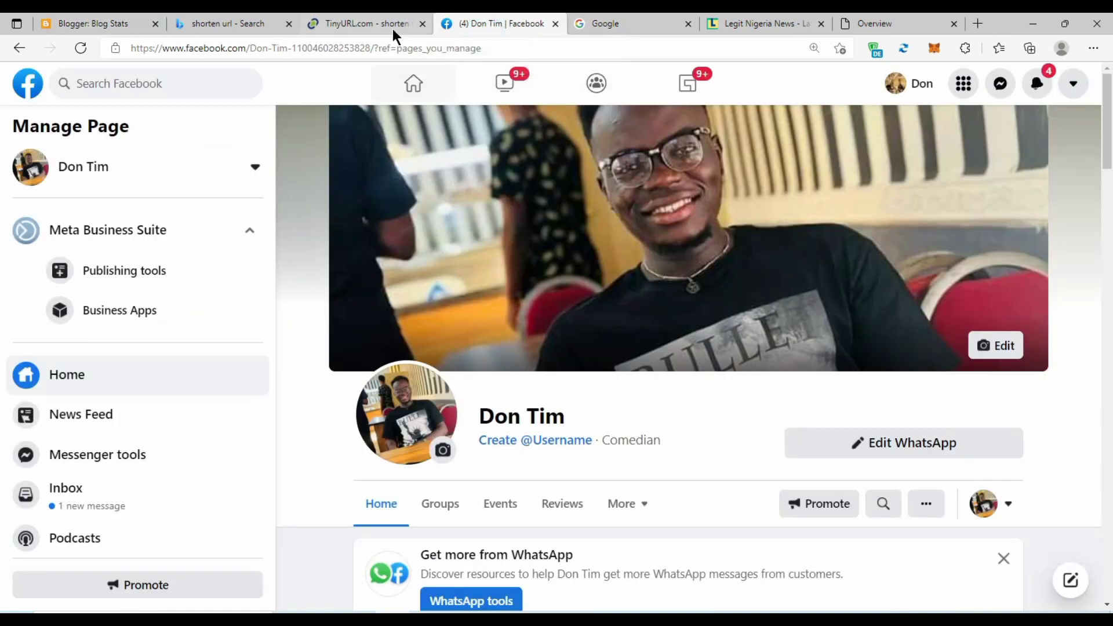
pyautogui.click(795, 23)
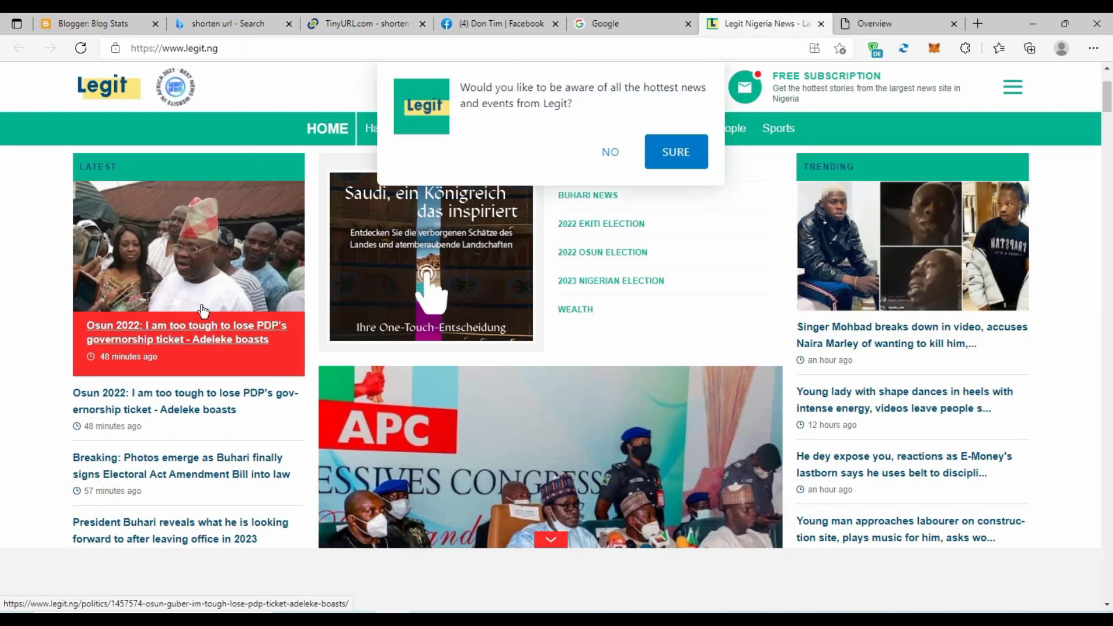
pyautogui.click(611, 151)
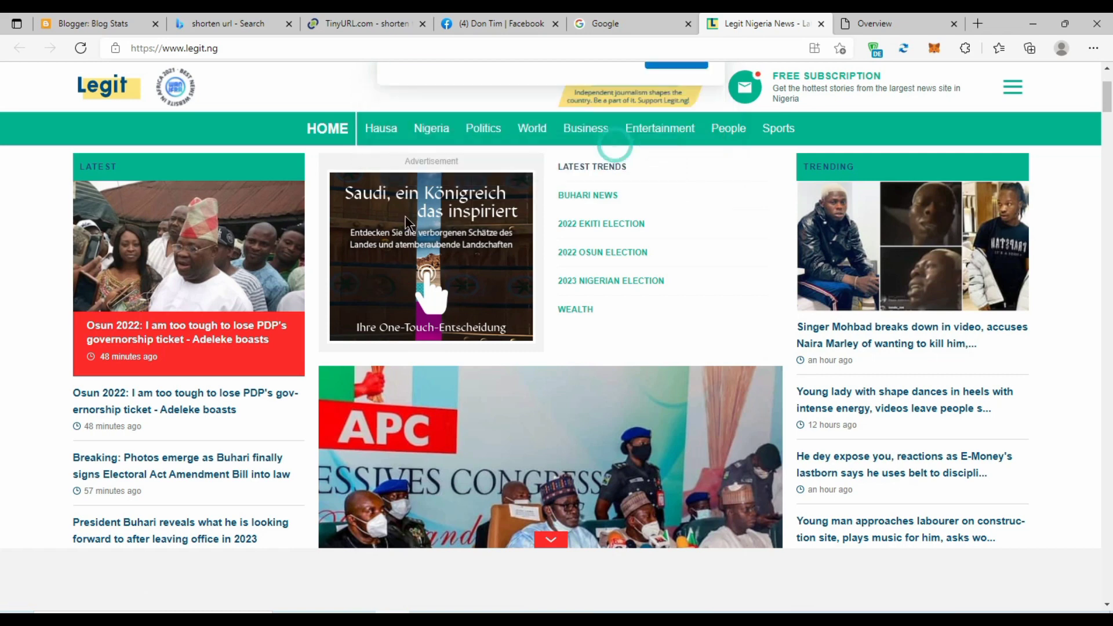
pyautogui.rightClick(165, 274)
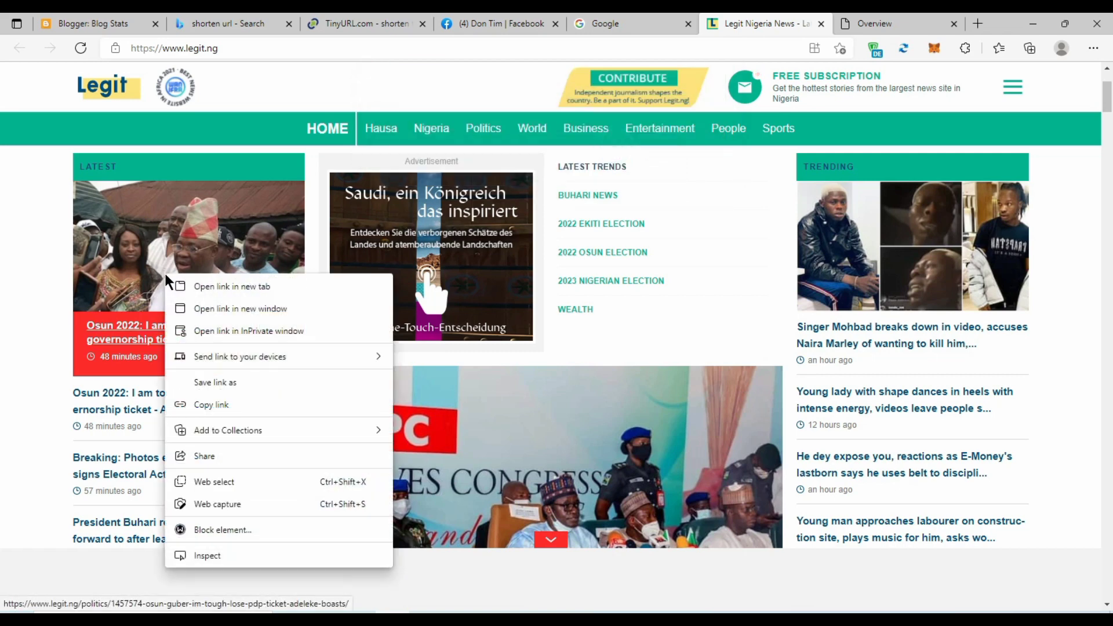
pyautogui.click(218, 404)
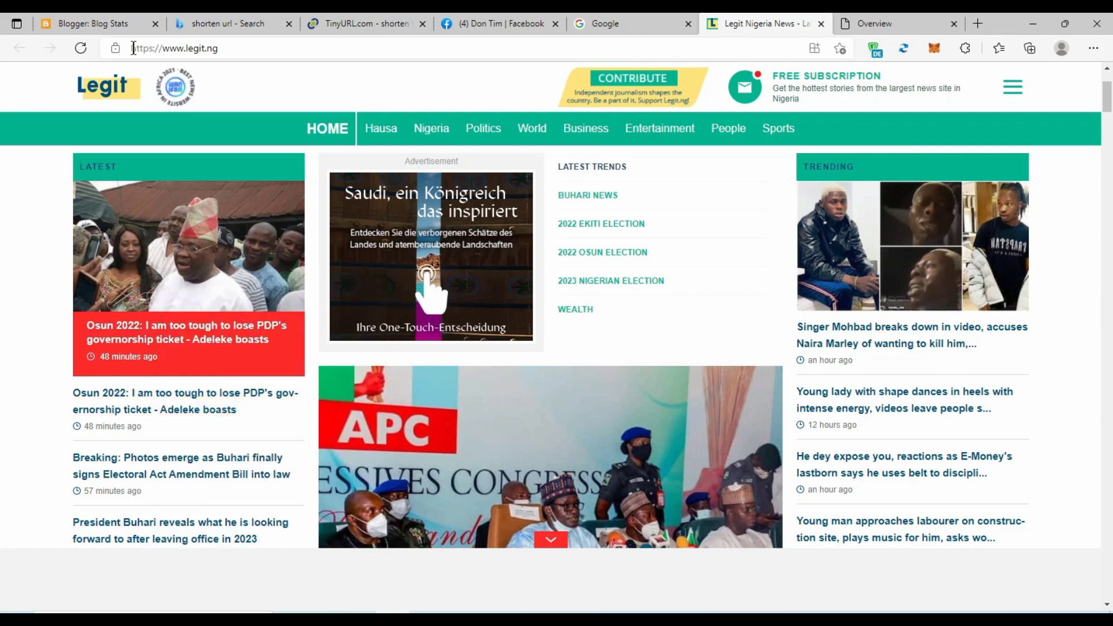
pyautogui.click(79, 24)
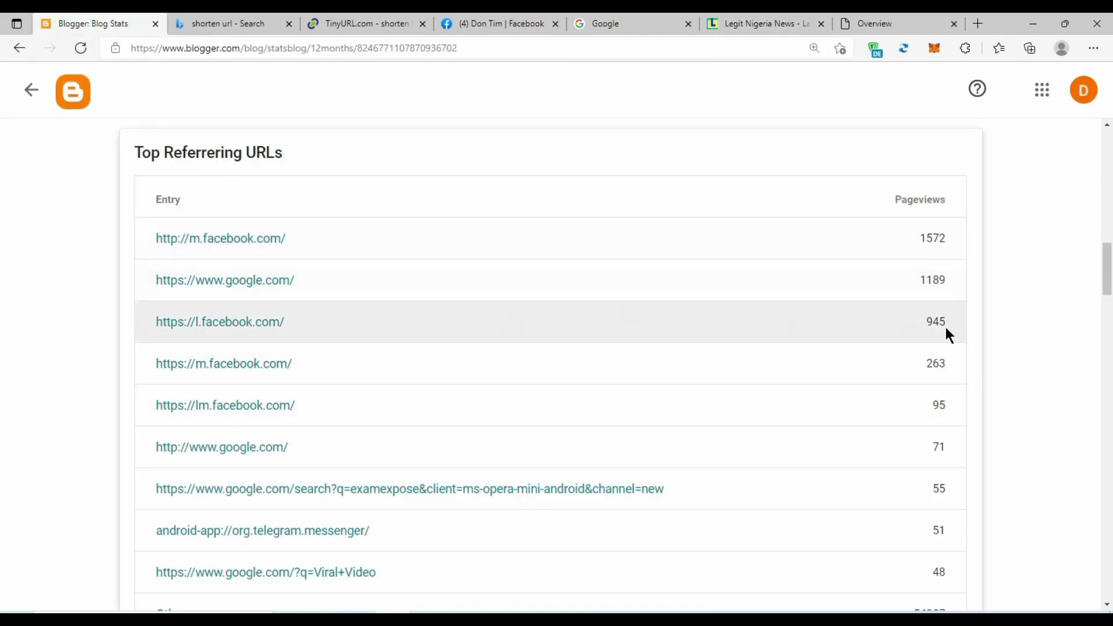
# - Scroll Blogger Stats to the Top Referring URLs table showing Telegram (51) and Google 'Viral Video' (48)
pyautogui.scroll(7, 2, 268)
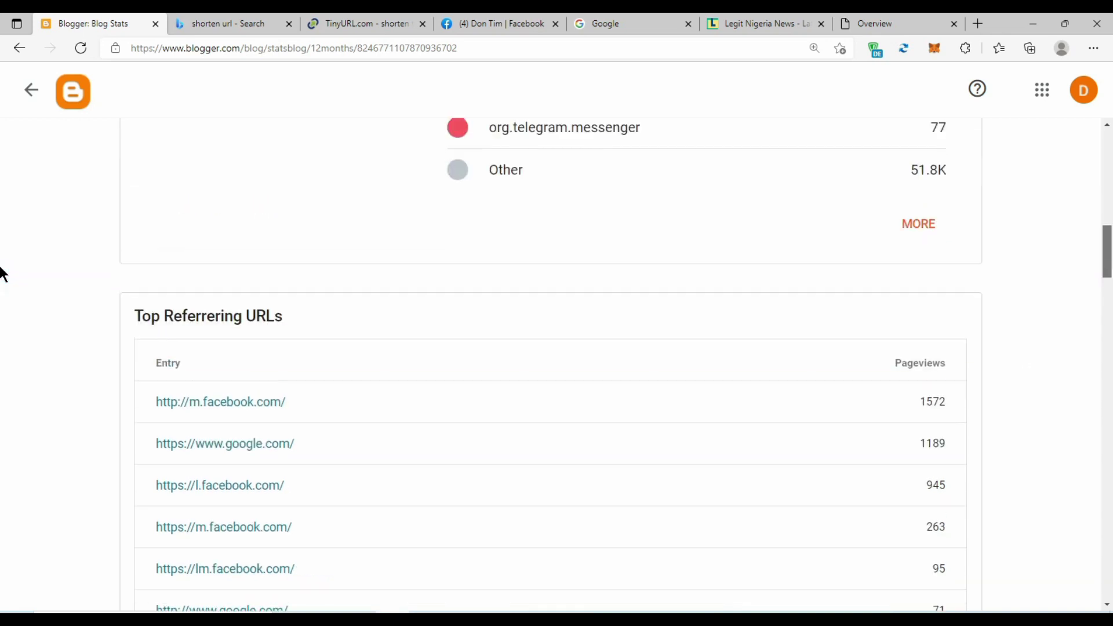
pyautogui.scroll(1, 1, 246)
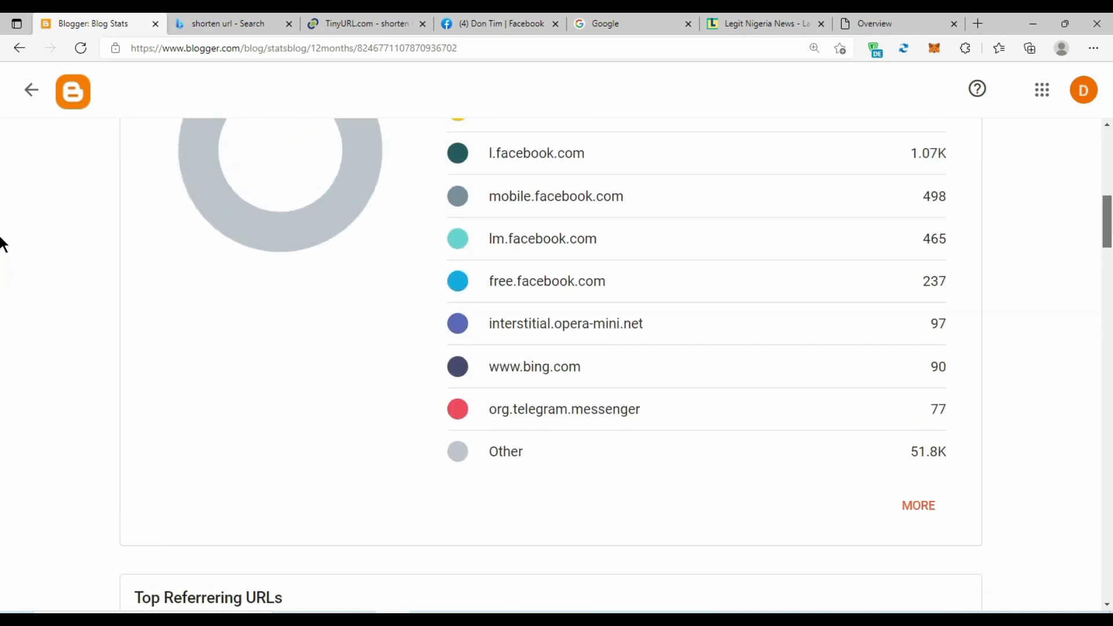
pyautogui.scroll(2, 2, 244)
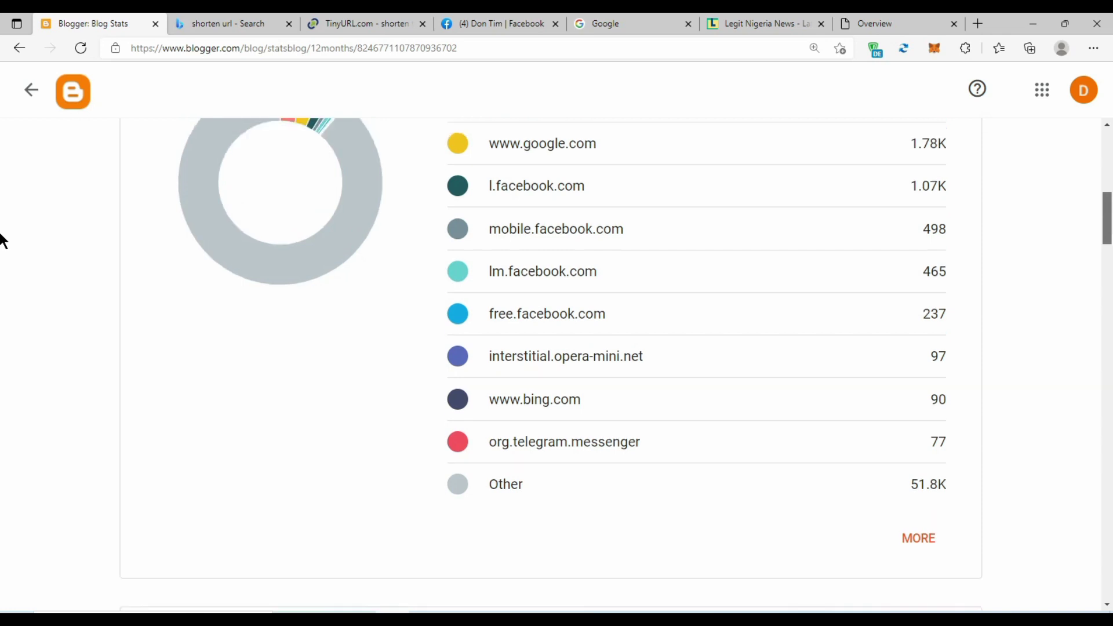
pyautogui.scroll(2, 1, 232)
pyautogui.scroll(-1, 2, 226)
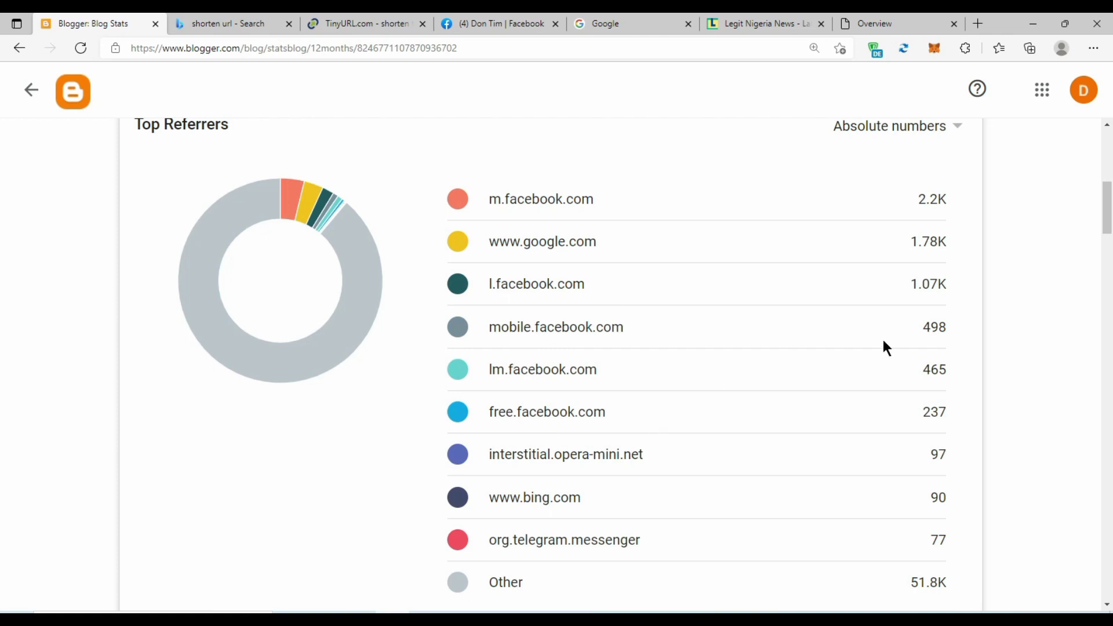
pyautogui.moveTo(1107, 211); pyautogui.dragTo(1107, 281)
pyautogui.scroll(-1, 3, 281)
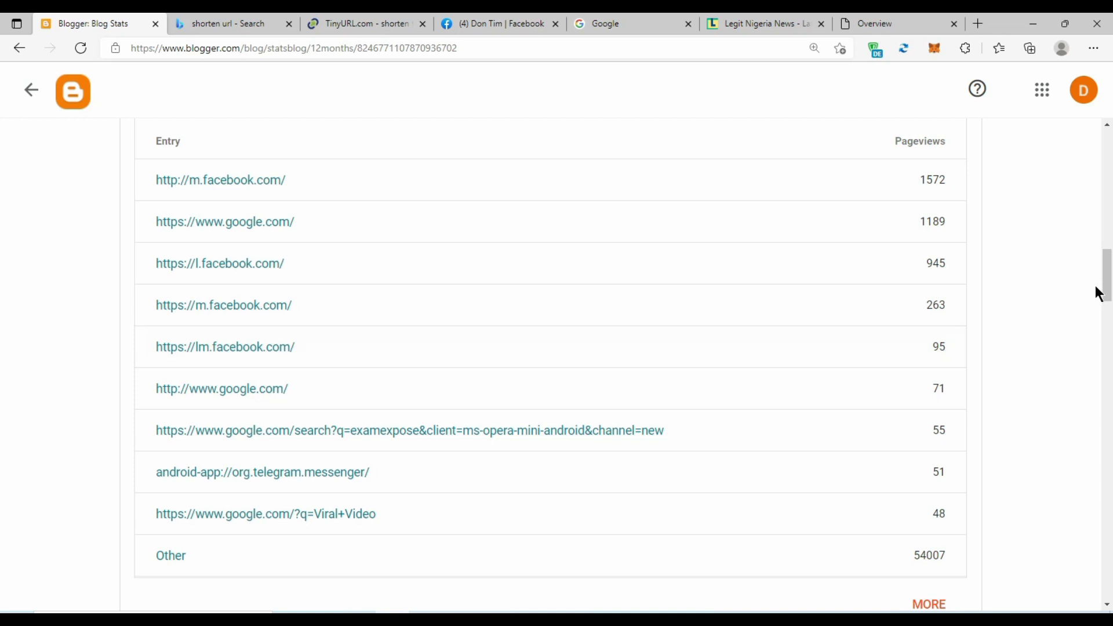
pyautogui.scroll(-1, 3, 284)
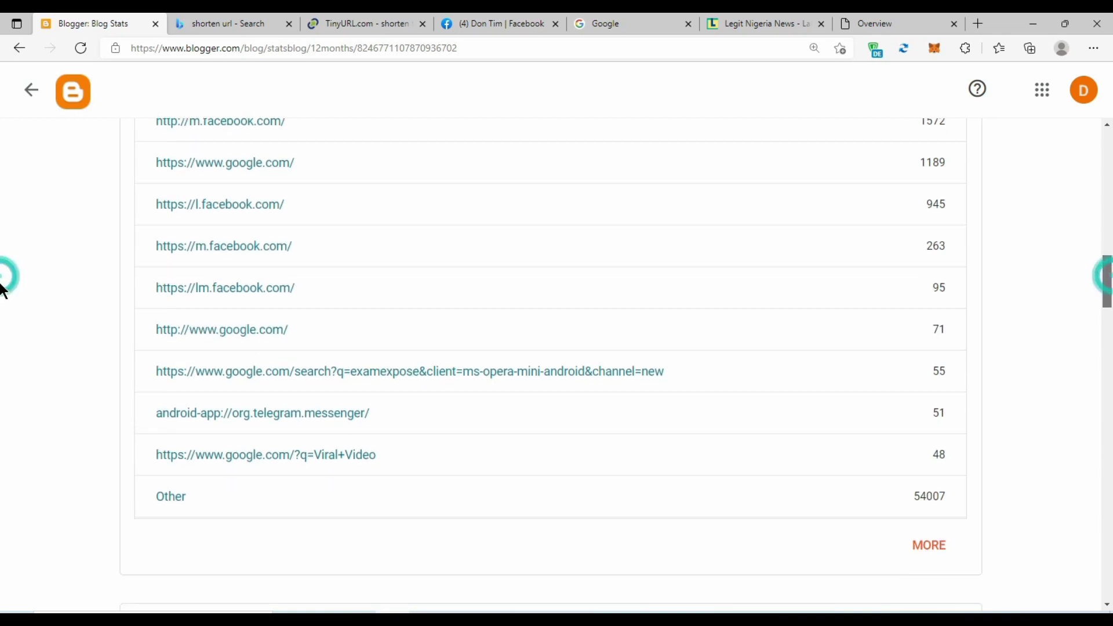
pyautogui.scroll(-1, 3, 290)
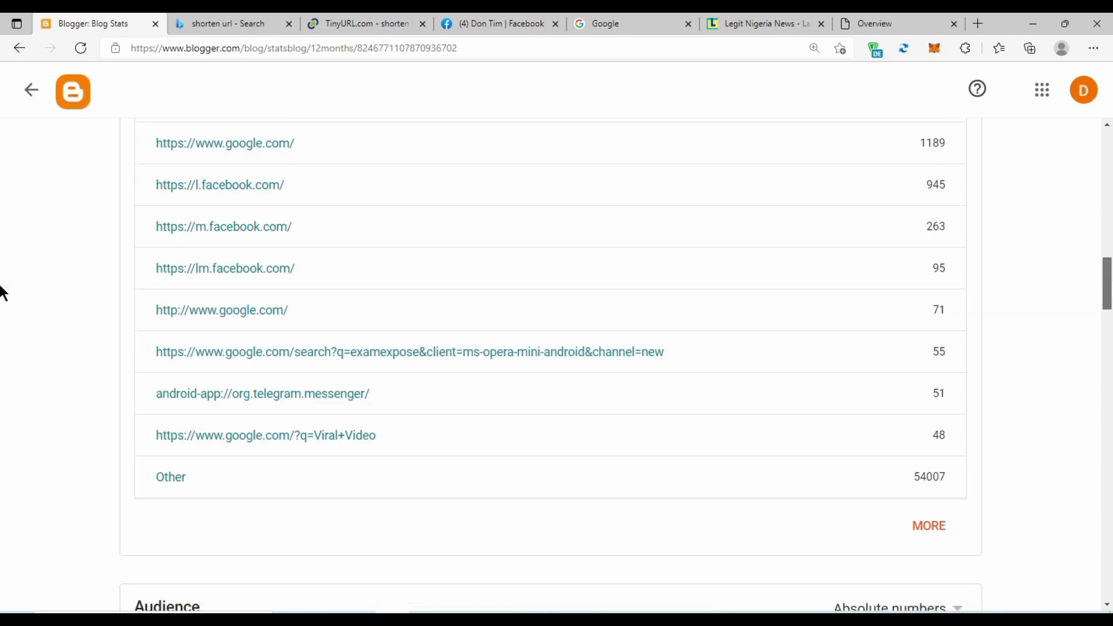
pyautogui.scroll(-4, 3, 292)
pyautogui.scroll(5, 3, 292)
pyautogui.scroll(3, 3, 293)
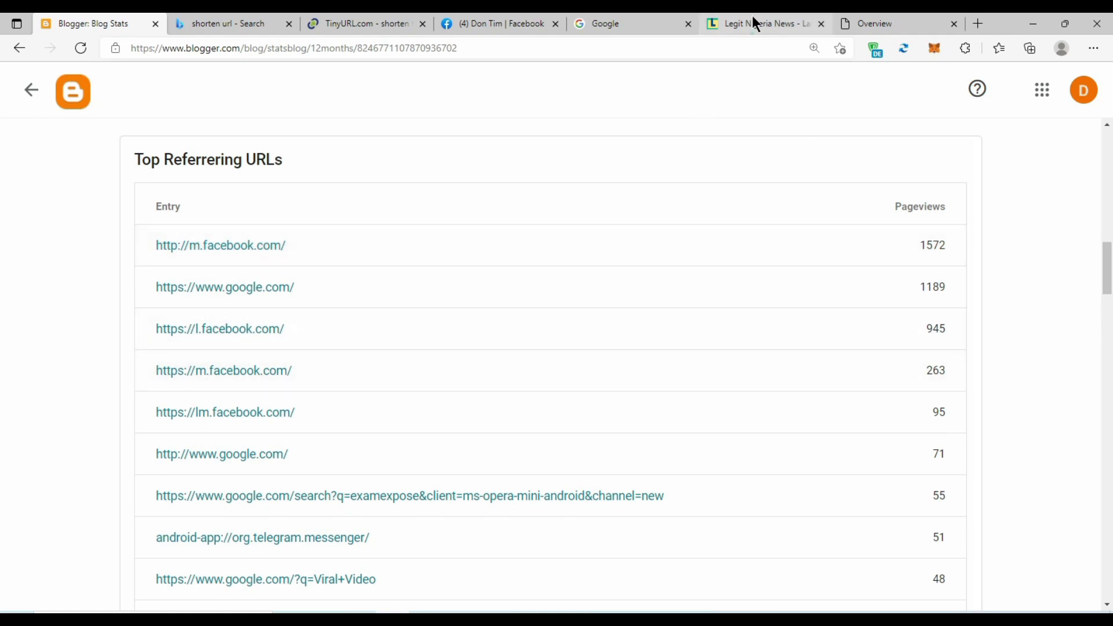
# - Load google.com in the Google tab's address bar
pyautogui.click(753, 19)
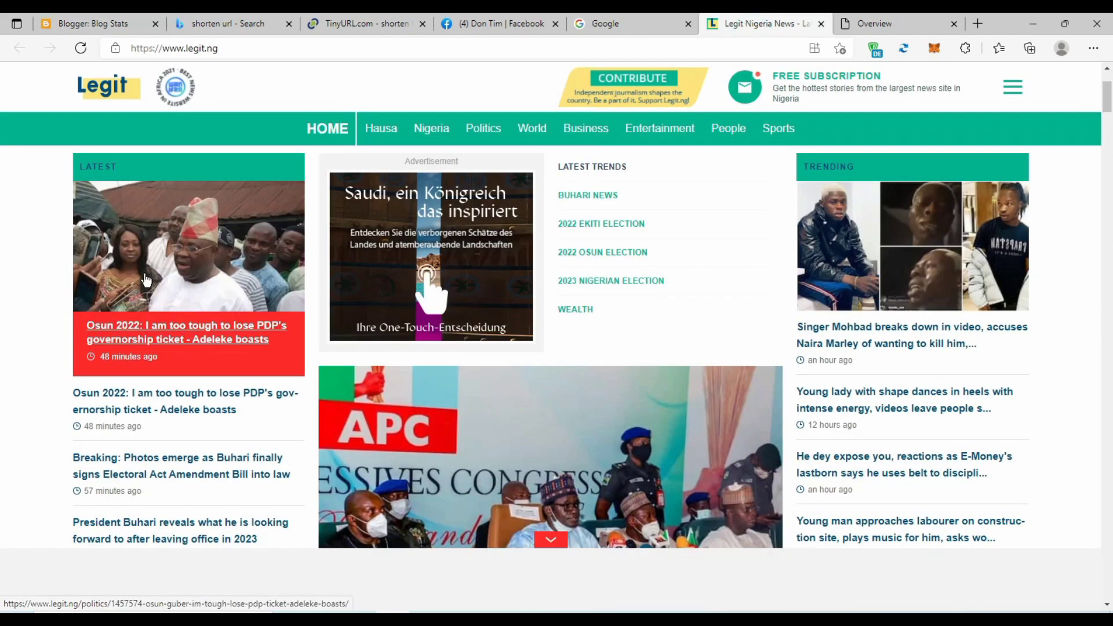
pyautogui.click(587, 18)
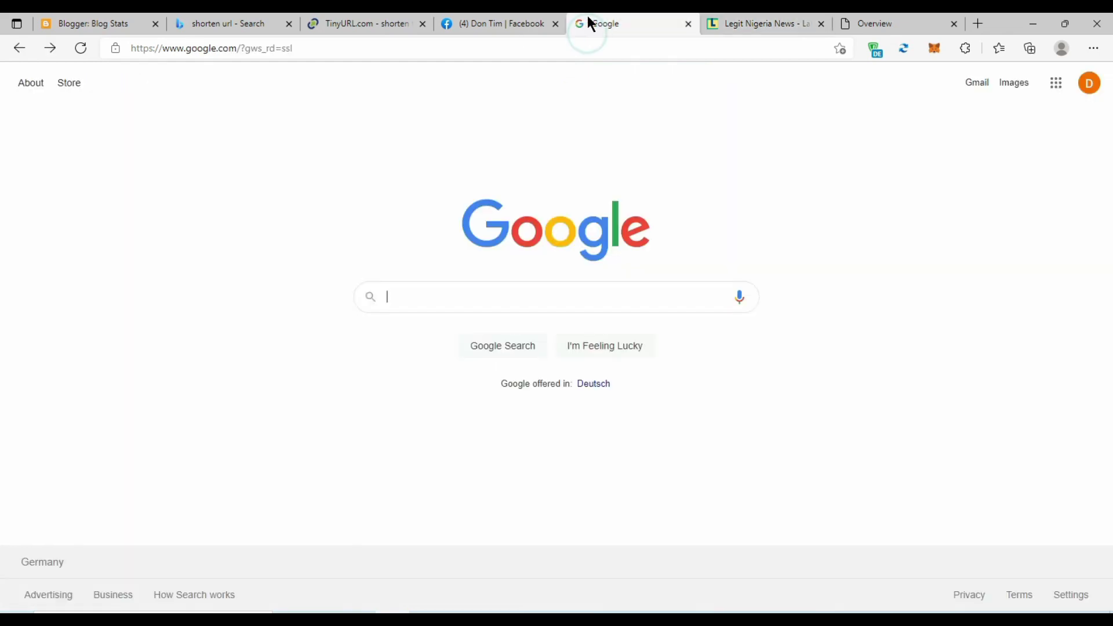
pyautogui.click(514, 293)
pyautogui.click(296, 48)
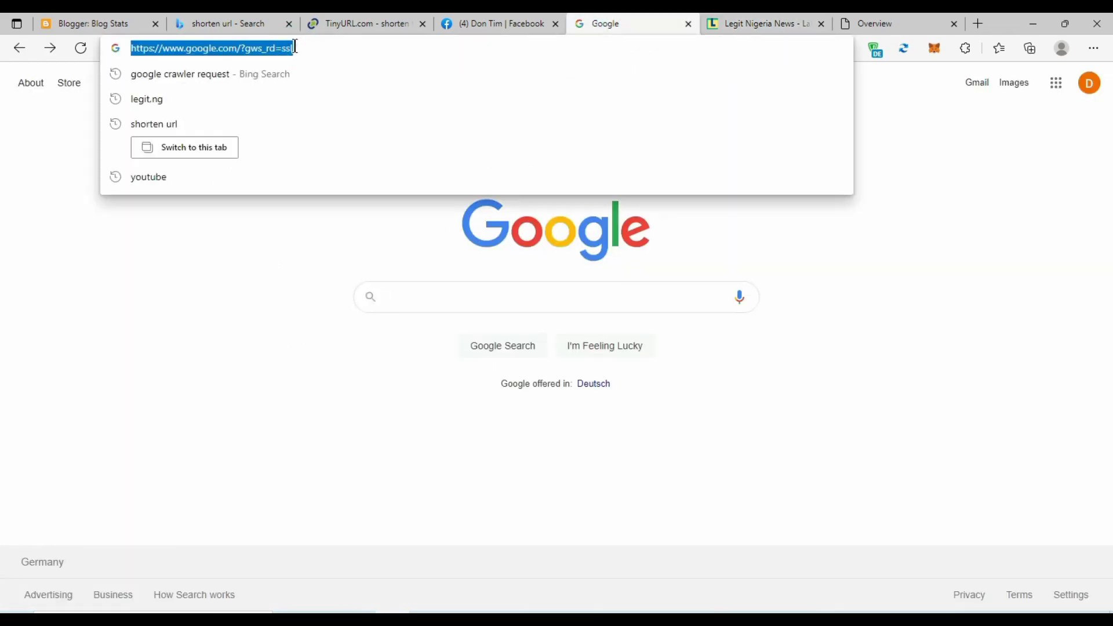
pyautogui.write('goo')
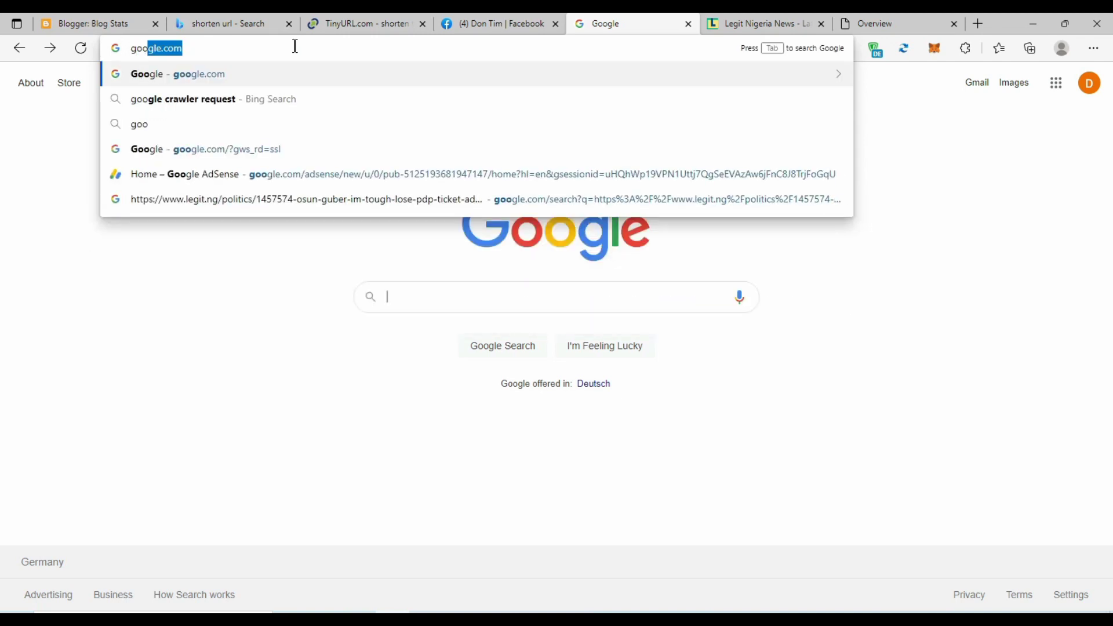
pyautogui.press('Return')
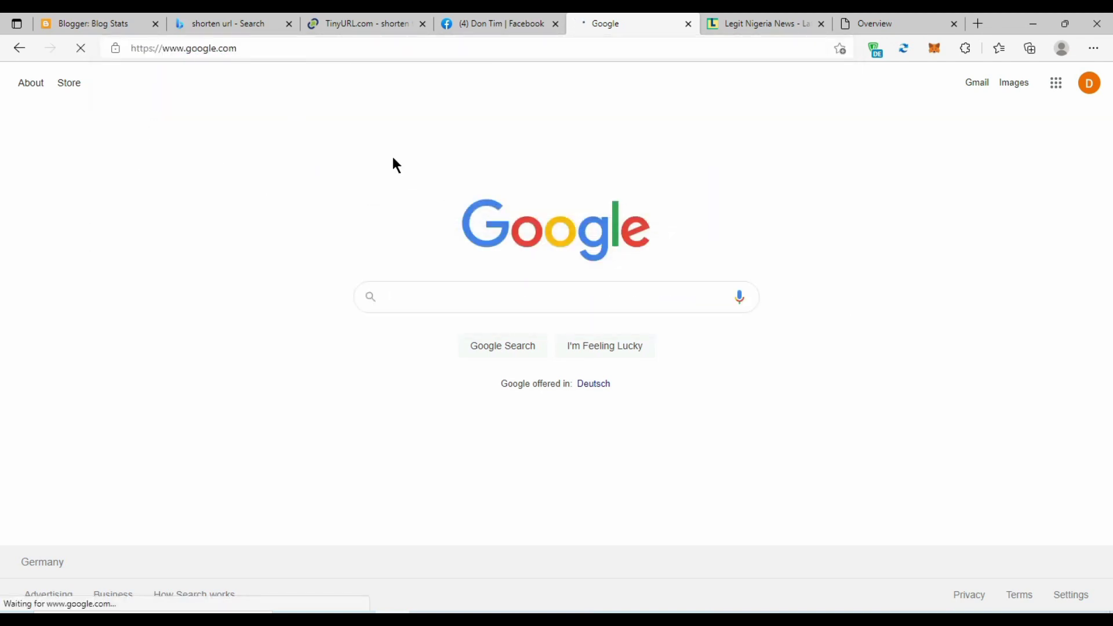
# - Search Google for the pasted Legit.ng Osun 2022 article URL
pyautogui.rightClick(417, 298)
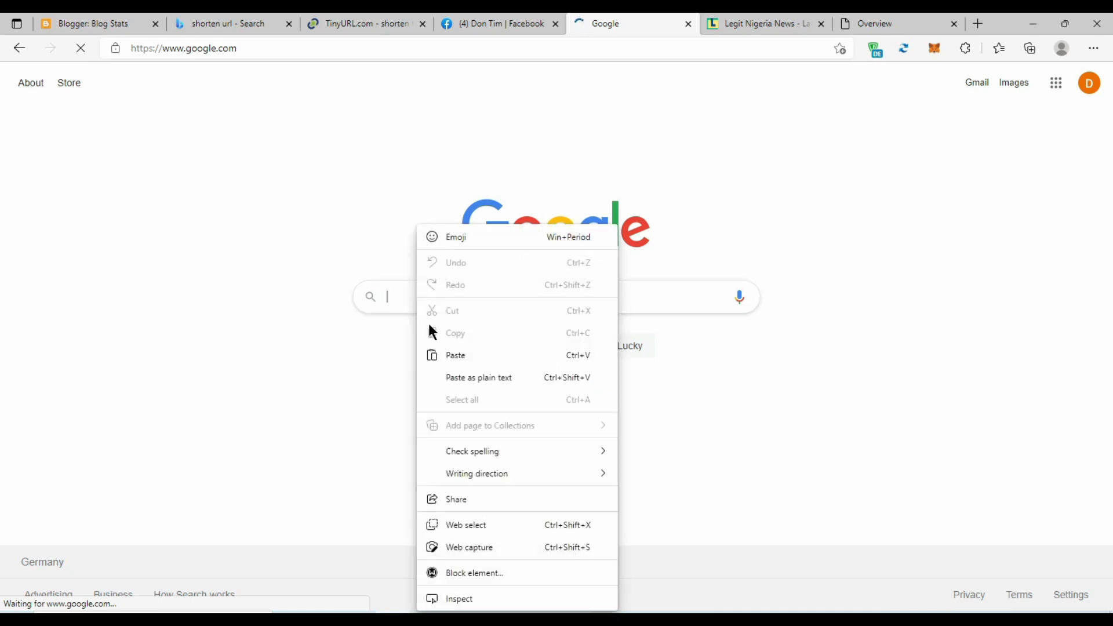
pyautogui.click(454, 356)
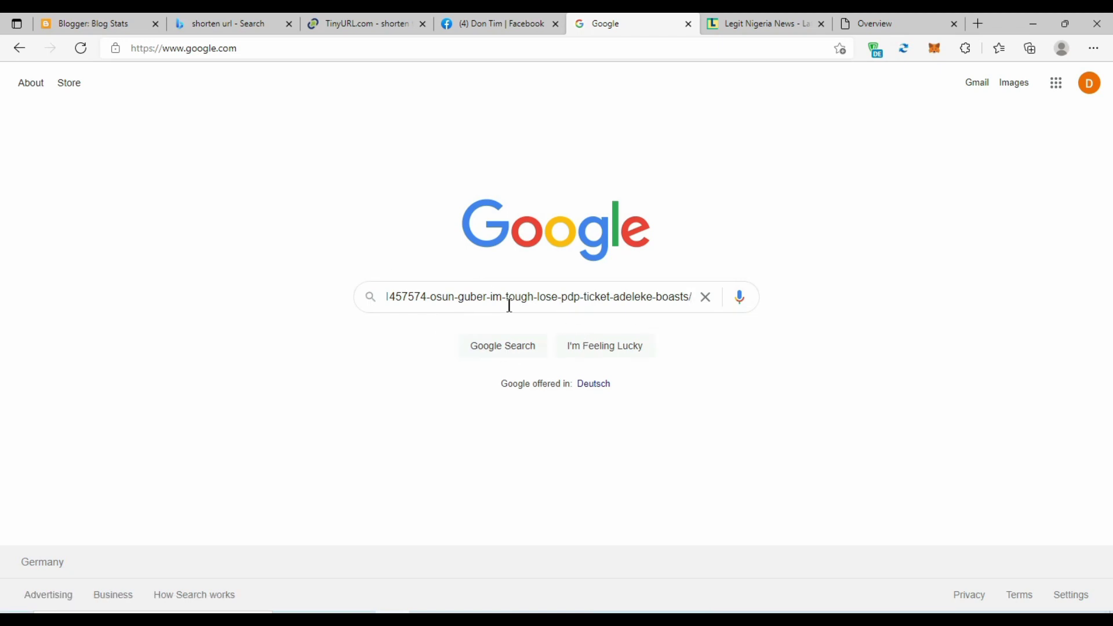
pyautogui.press('Return')
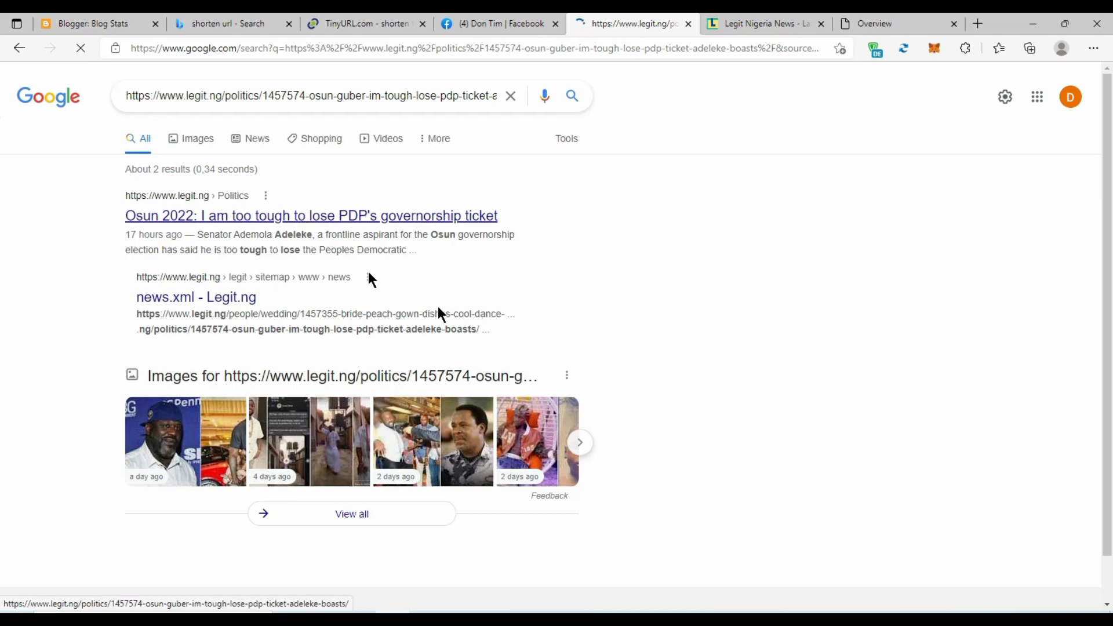
# - Scroll through the two Google results for the Legit.ng article URL
pyautogui.scroll(-2, 3, 362)
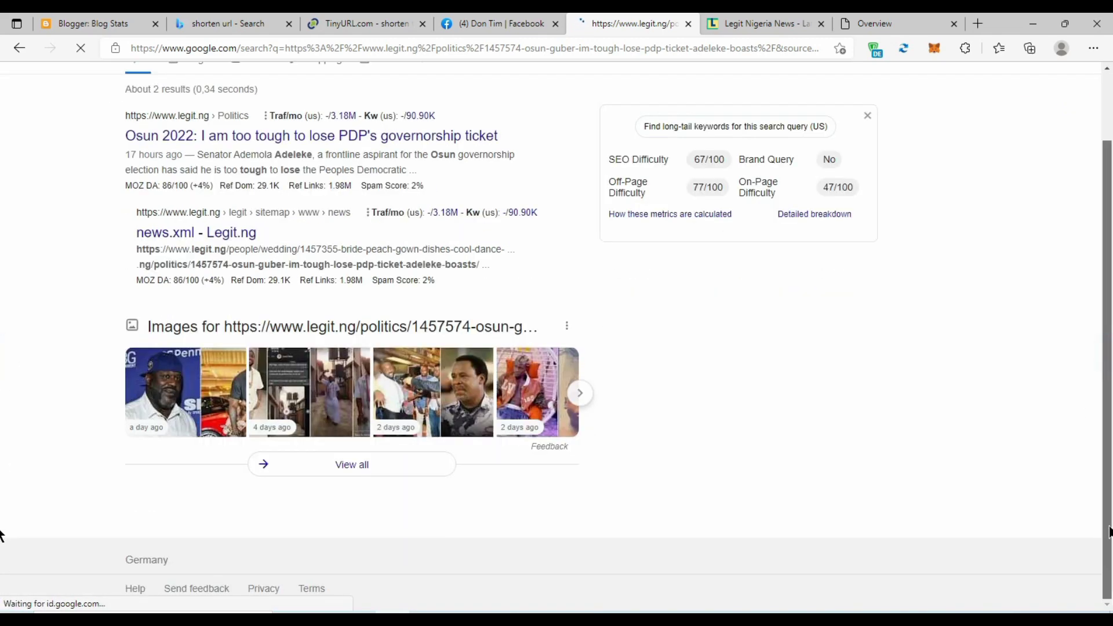
pyautogui.scroll(2, 1108, 484)
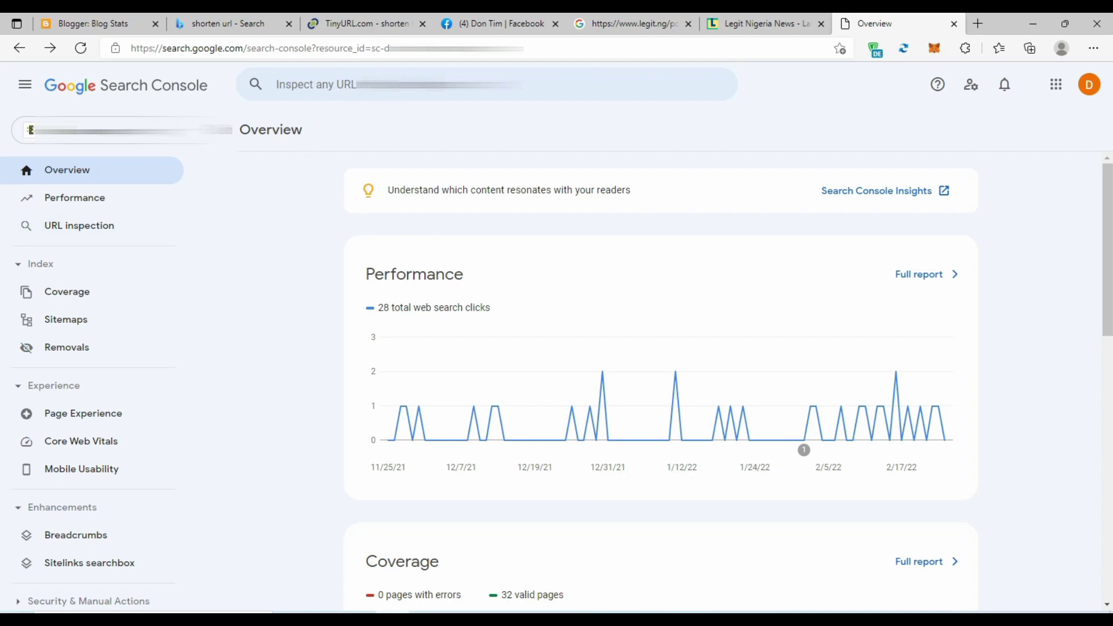
# - Paste the Legit.ng Osun article URL into Search Console's 'Inspect any URL' box
pyautogui.click(402, 75)
pyautogui.rightClick(403, 96)
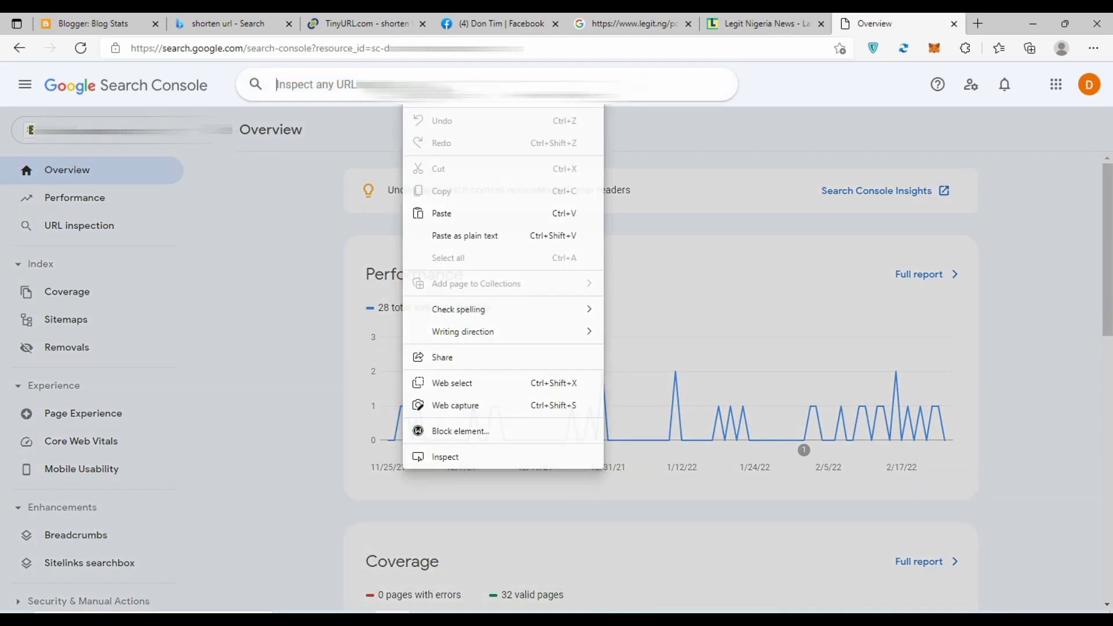
pyautogui.click(456, 212)
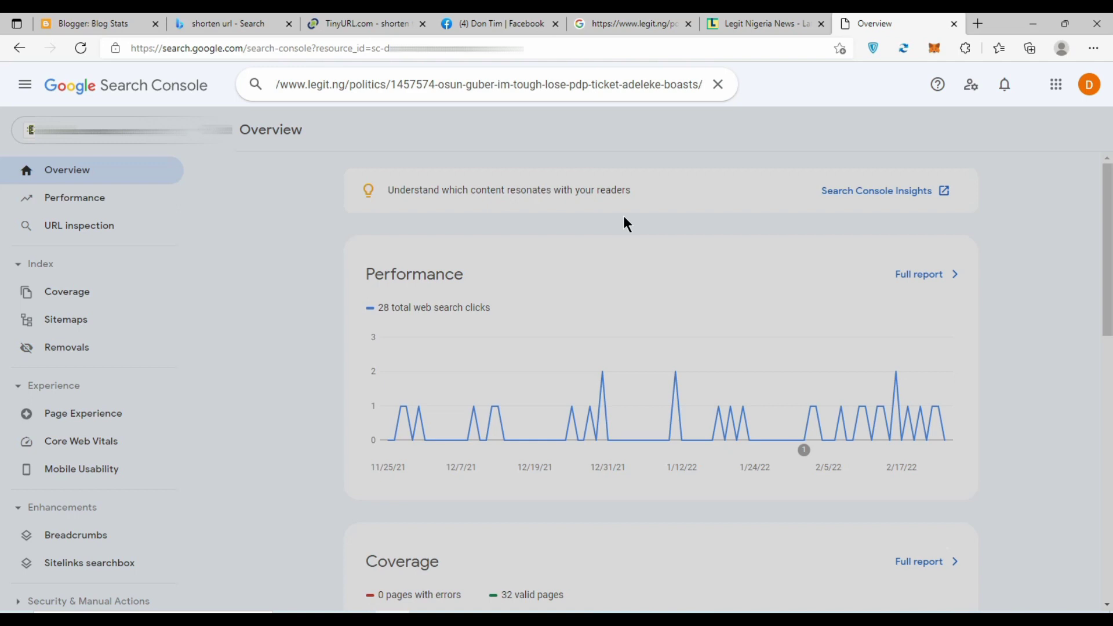
# - Back on the article's Google results, select the results-page address for copying
pyautogui.click(674, 20)
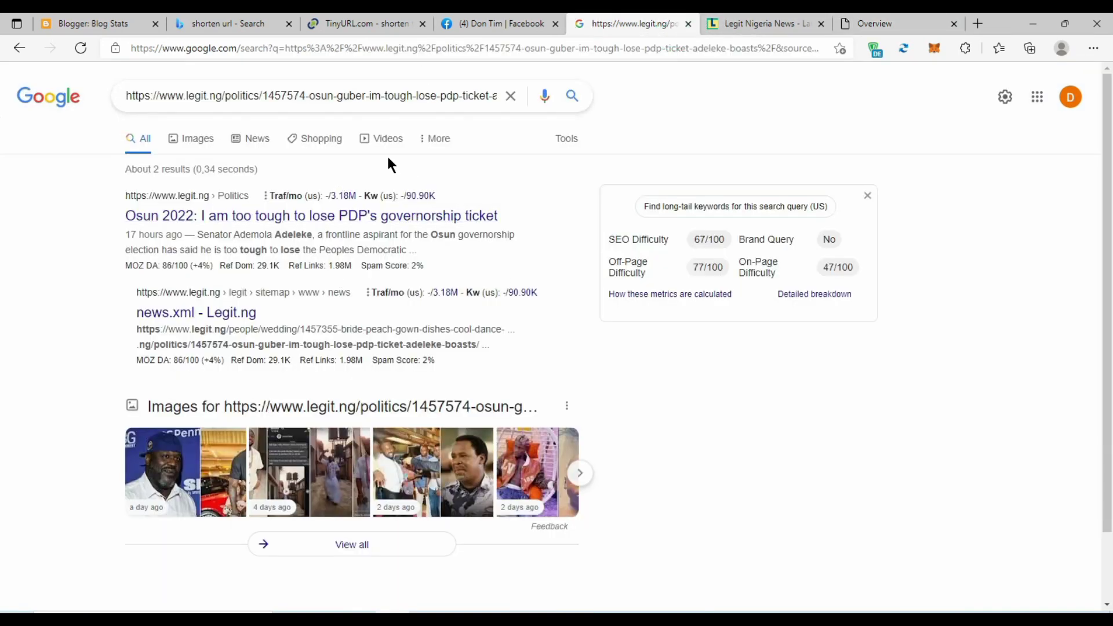
pyautogui.click(407, 46)
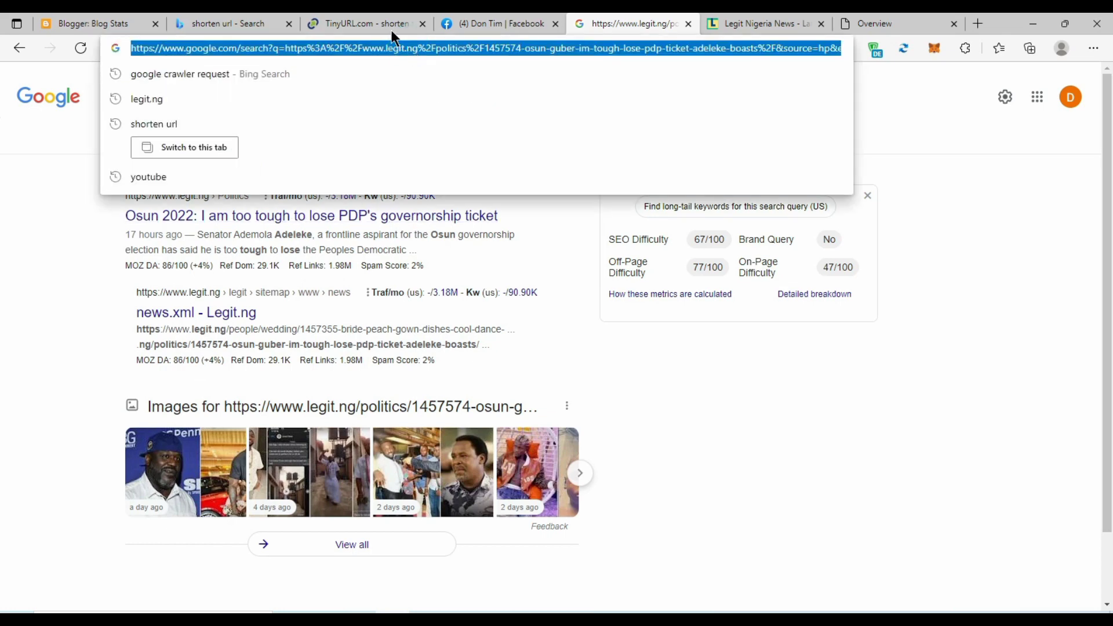
pyautogui.rightClick(398, 51)
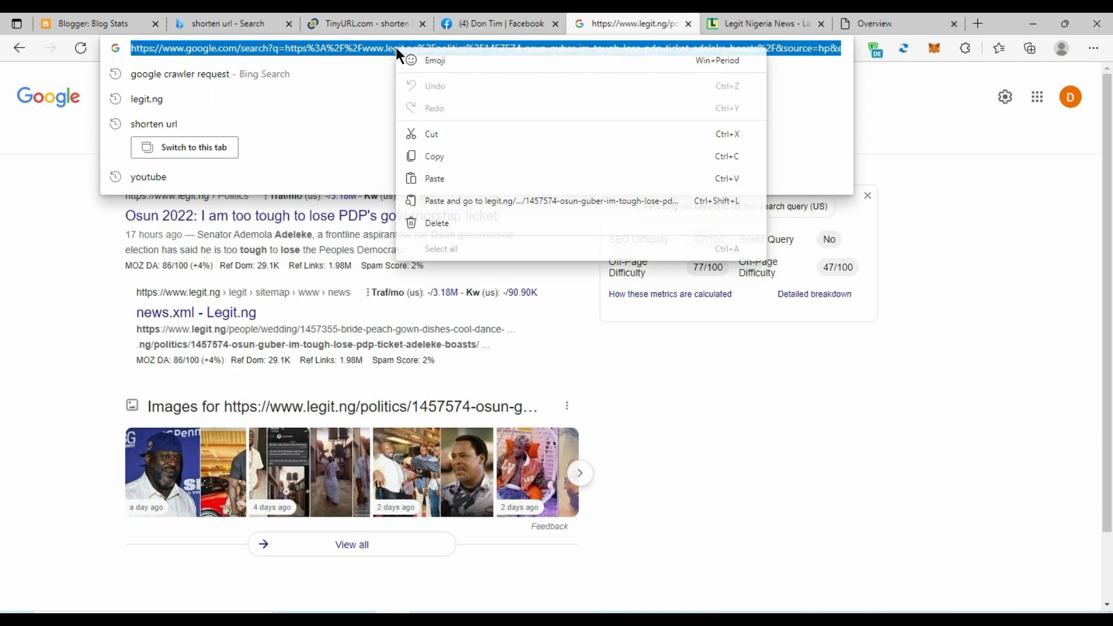